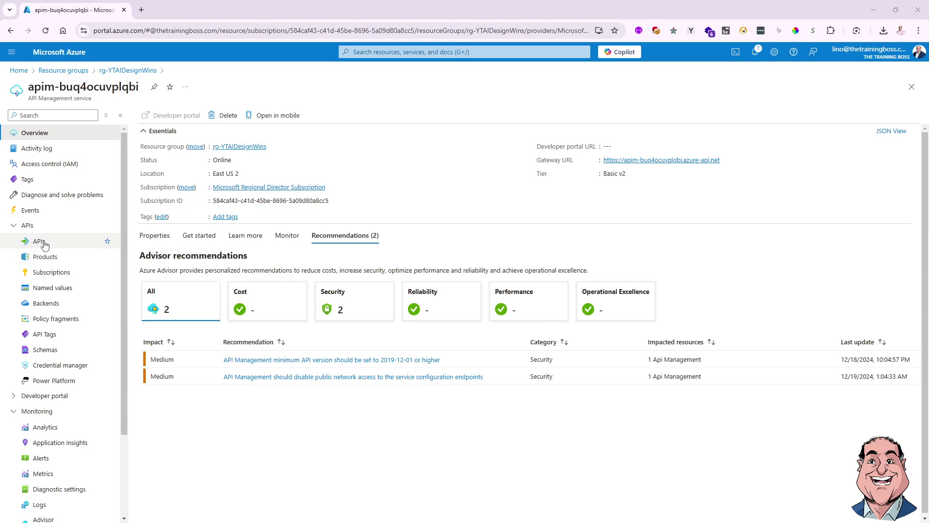
- Start creating an API from Azure OpenAI Service and choose buq4ocuvplqbi-openai as the Azure OpenAI instance
left_click(38, 242)
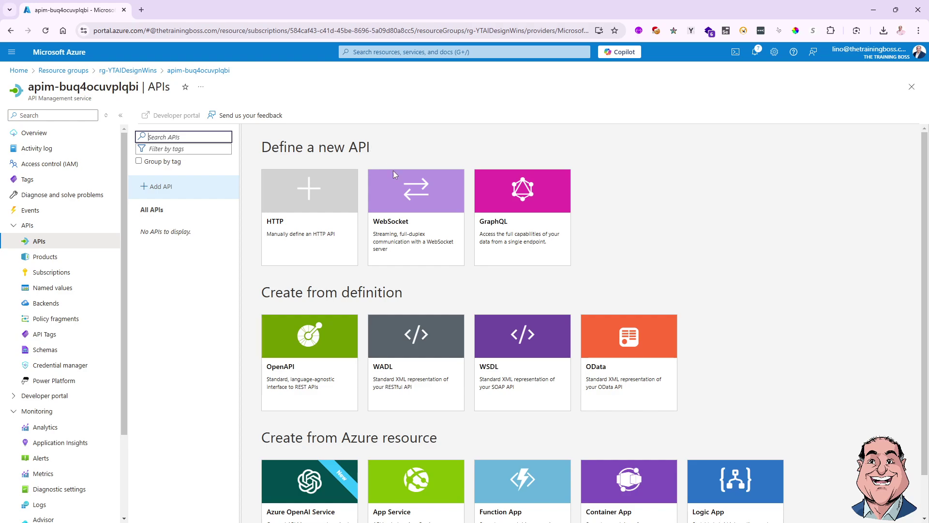
scroll(540, 342, "down", 1)
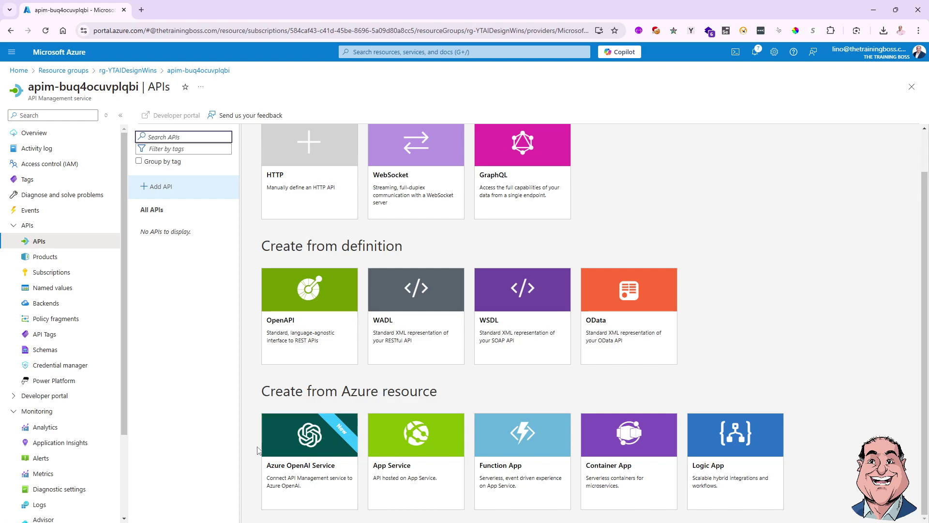
left_click(307, 467)
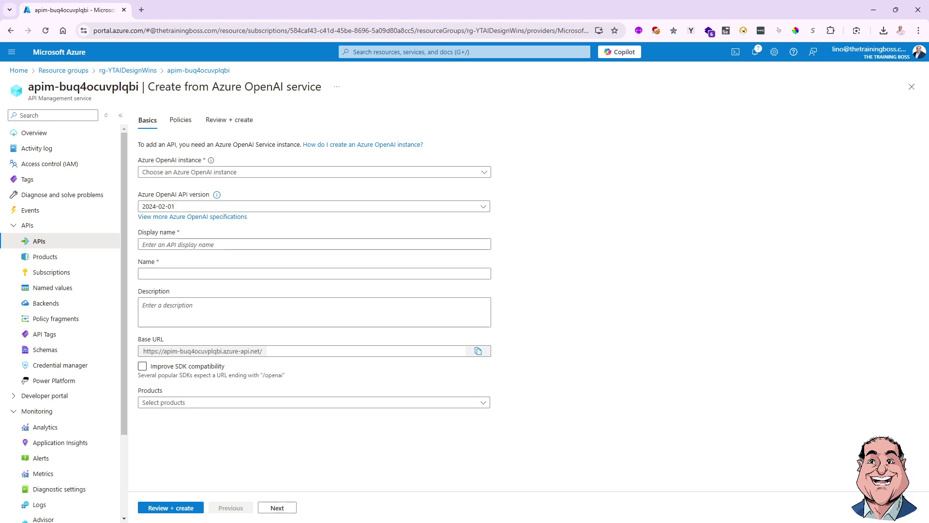
left_click(482, 175)
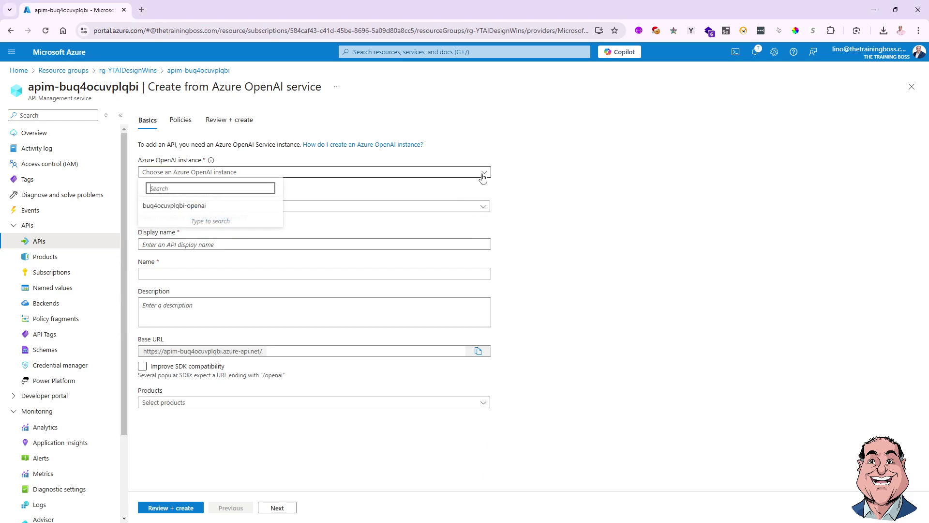
left_click(168, 206)
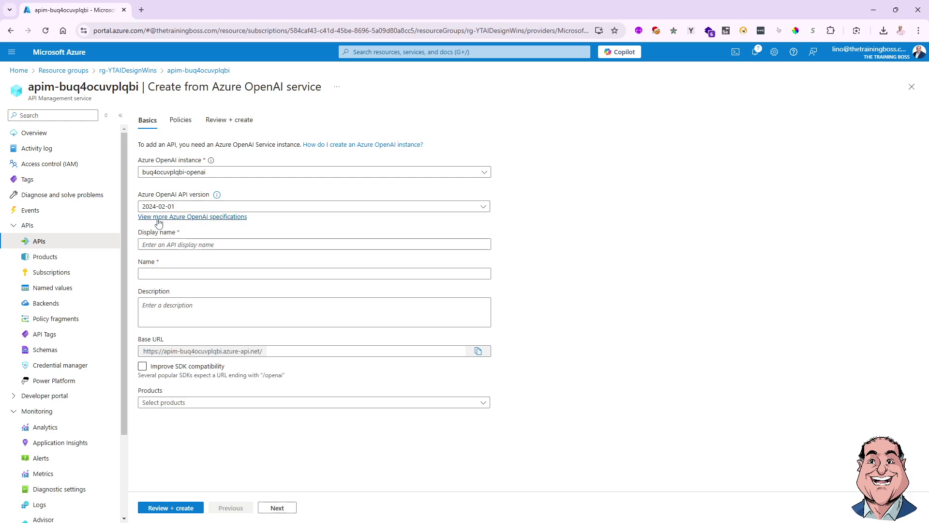
- Fill in the basics with display name and description "Azure OpenAI API", enable Improve SDK compatibility, and continue to the policies
left_click(225, 245)
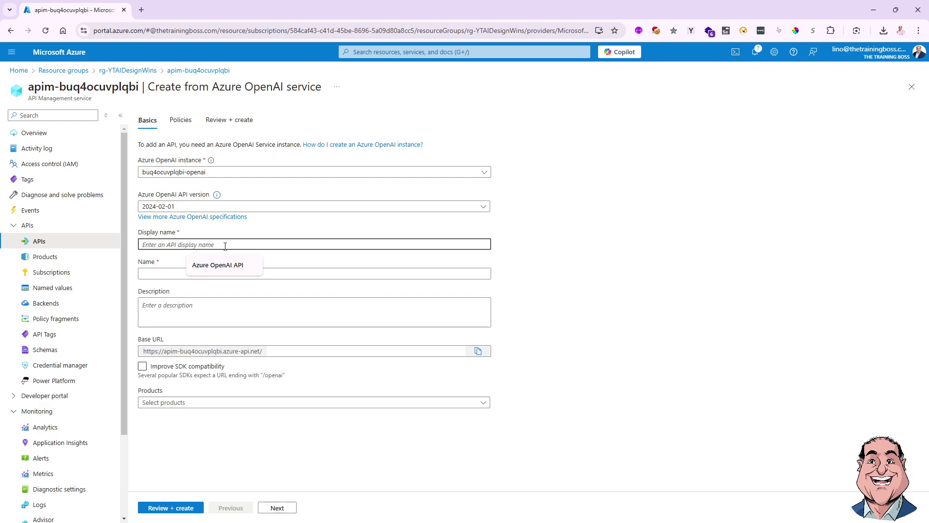
left_click(218, 265)
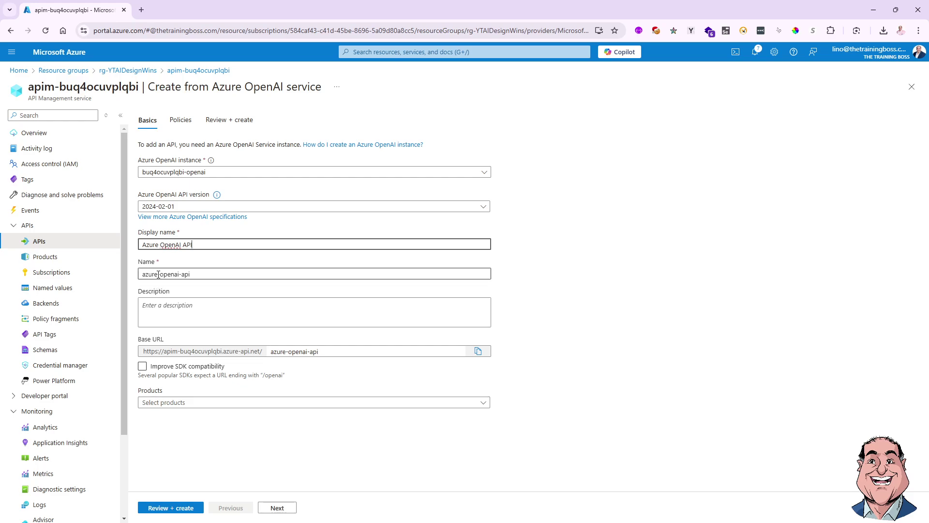
left_click(163, 305)
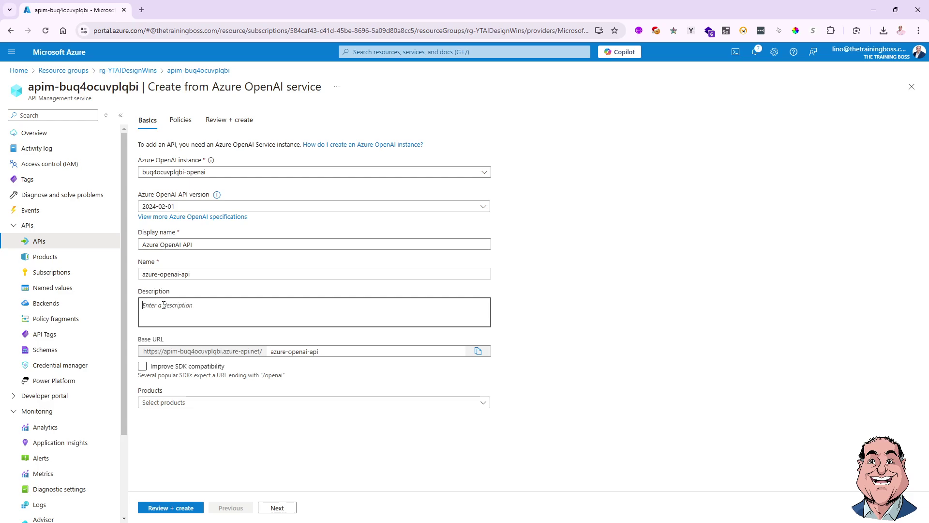
type("Azure OpenAI API")
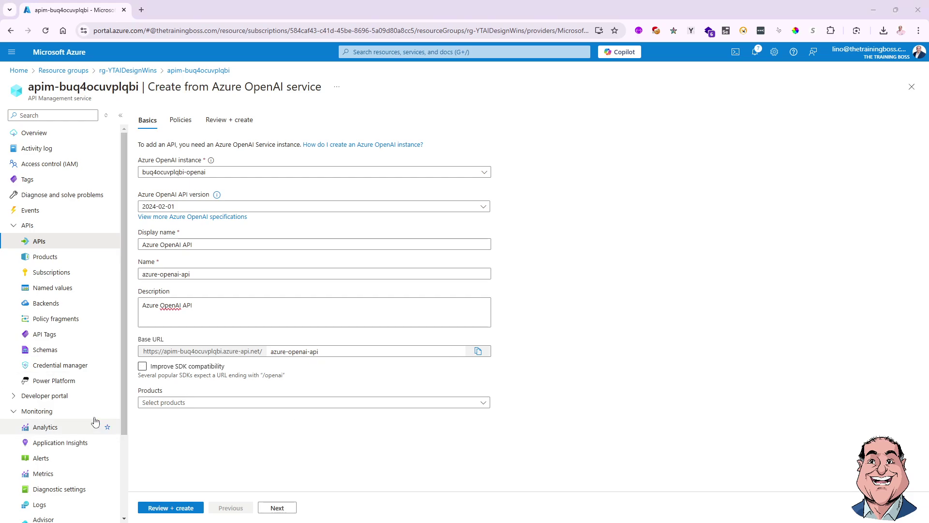
left_click(142, 366)
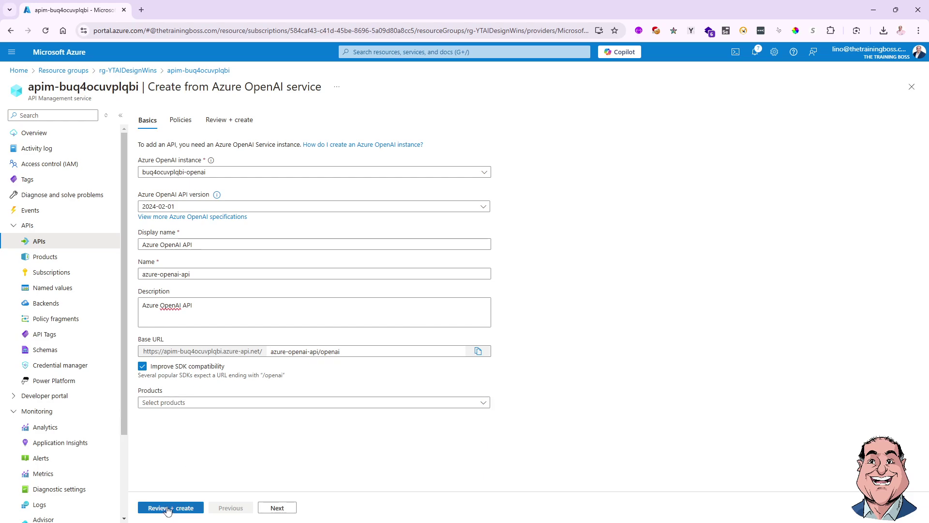
left_click(278, 509)
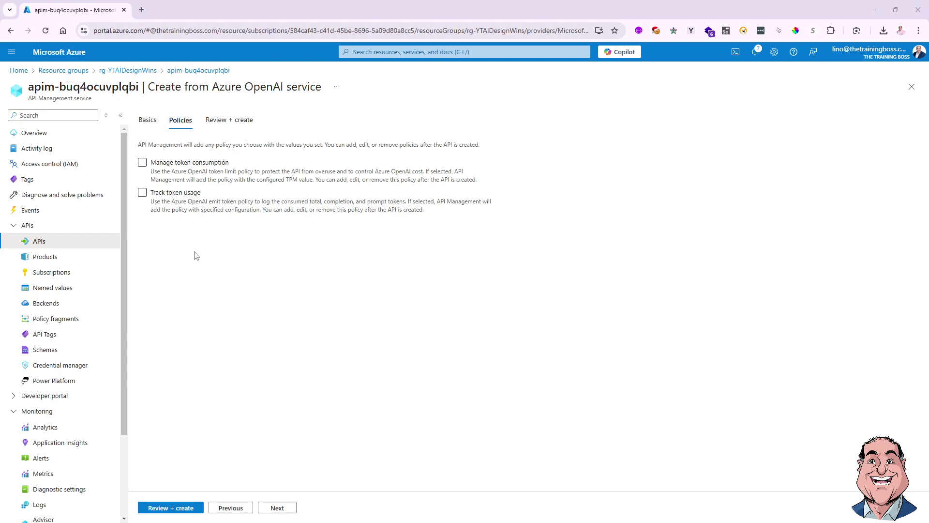
- Enable token consumption management at 500 tokens per minute limited by Ip address, adding the consumed and remaining tokens headers
left_click(142, 163)
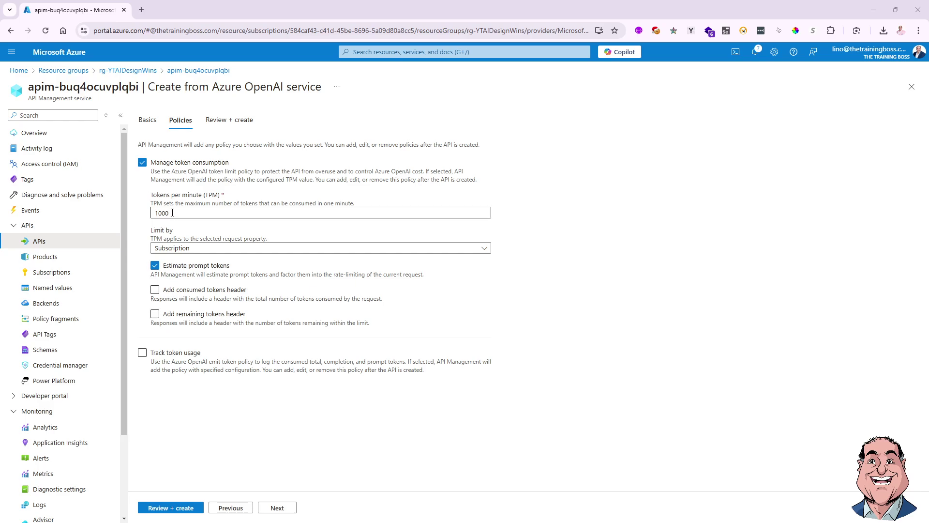
left_click_drag(172, 213, 151, 214)
type("500")
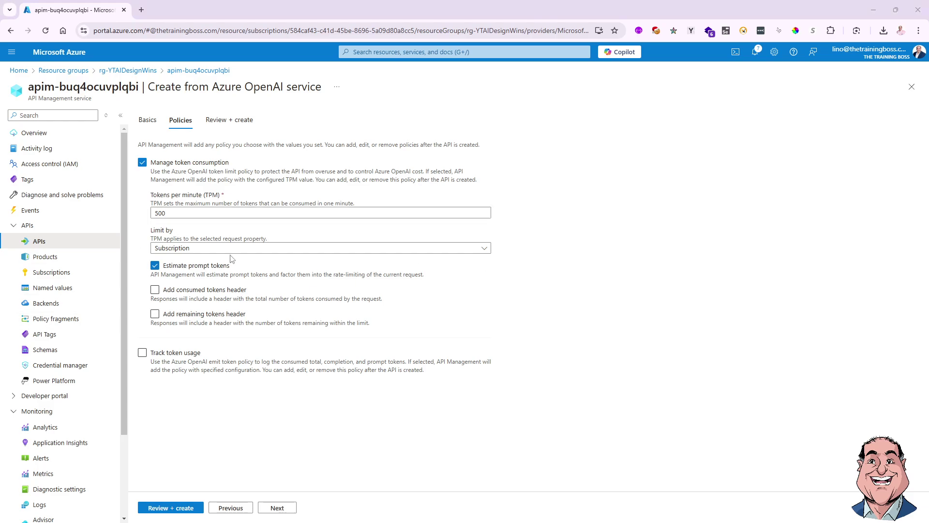
left_click(487, 250)
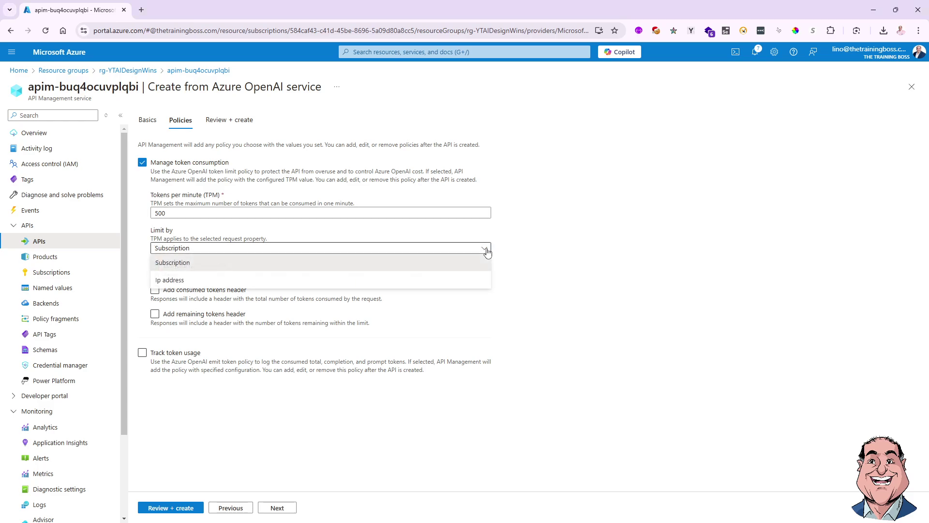
left_click(173, 281)
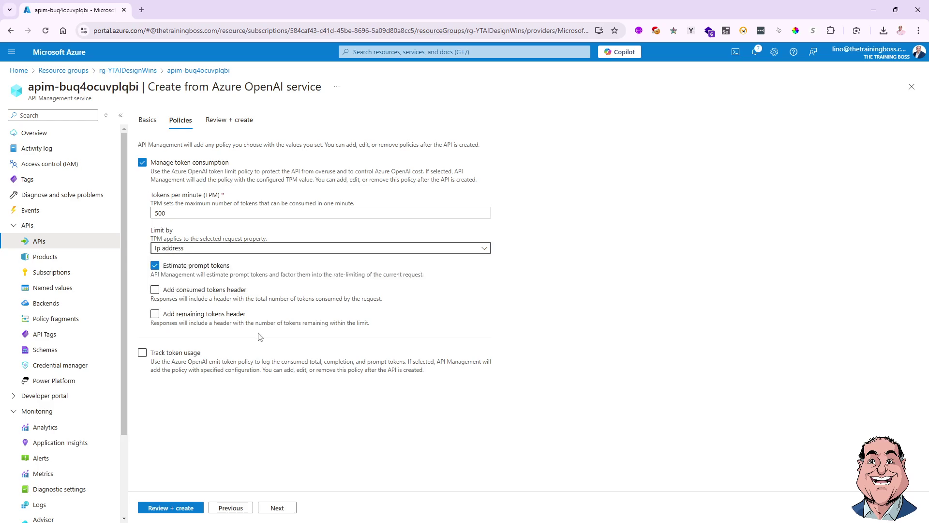
left_click(155, 290)
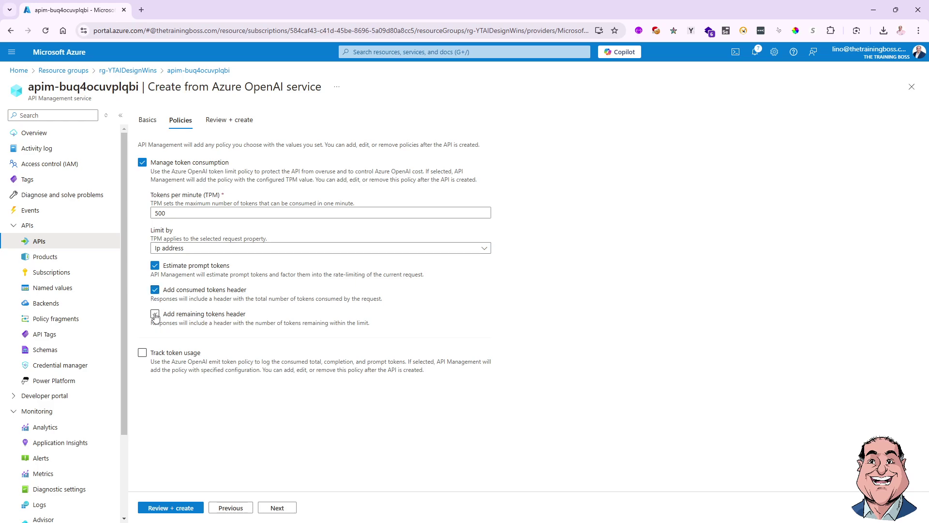
left_click(155, 315)
- Enable Track token usage and choose buq4ocuvplqbi-cosu-ai as the Application Insights instance
left_click(142, 353)
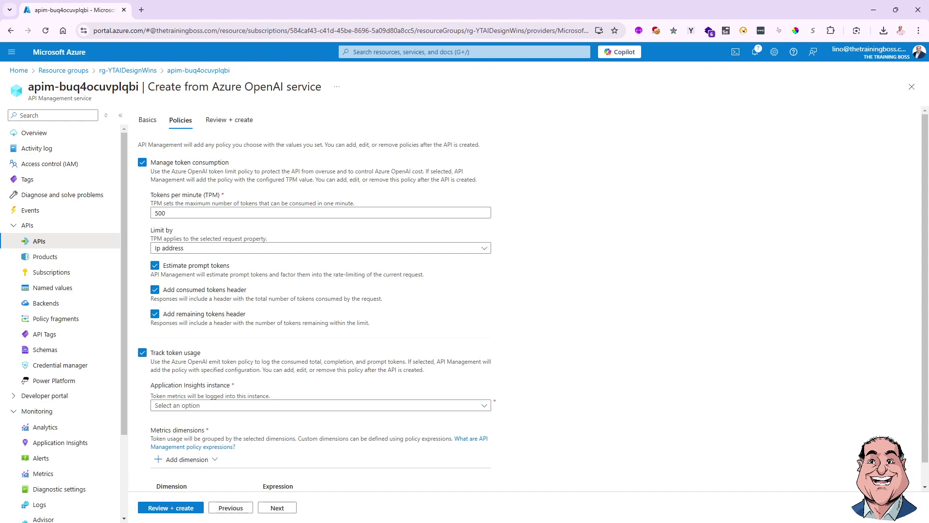
scroll(262, 364, "down", 1)
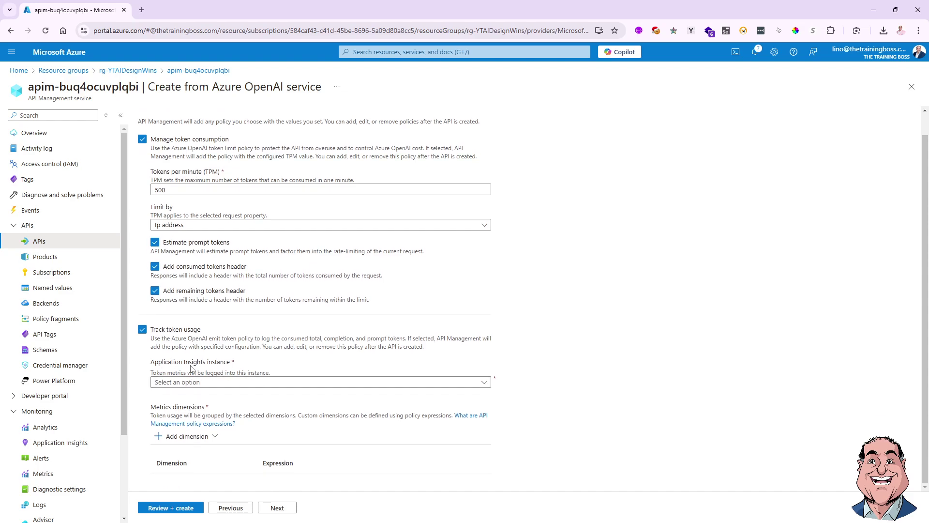
left_click(484, 382)
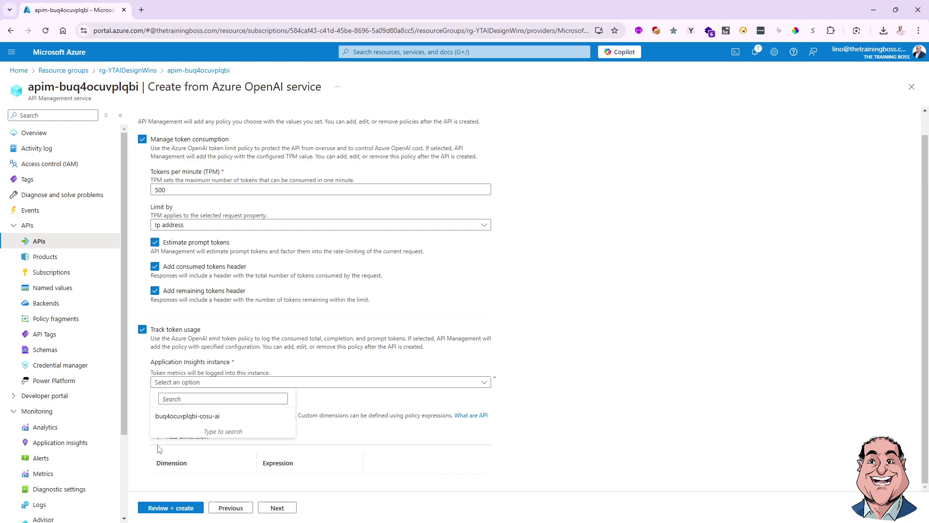
left_click(197, 417)
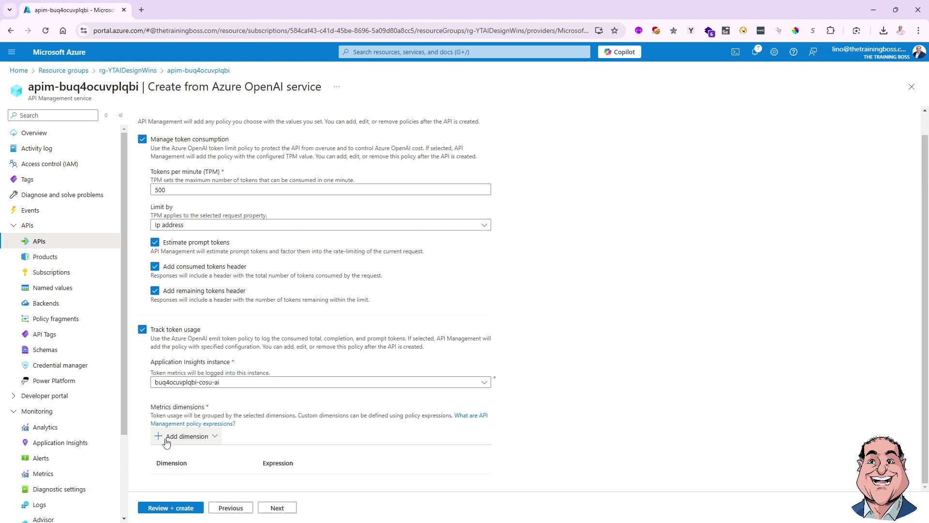
- Add API ID and Client IP address as metrics dimensions, and create the API from the reviewed configuration
left_click(214, 440)
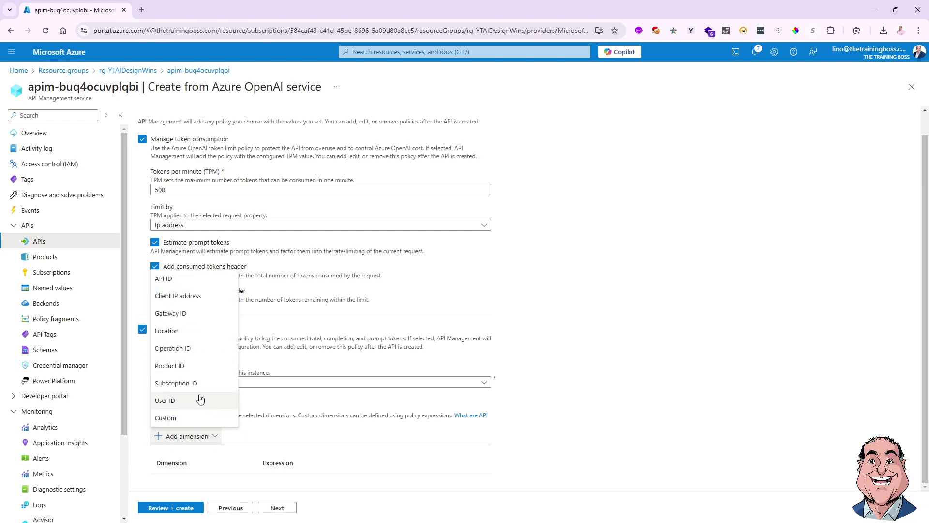
left_click(171, 282)
left_click(217, 437)
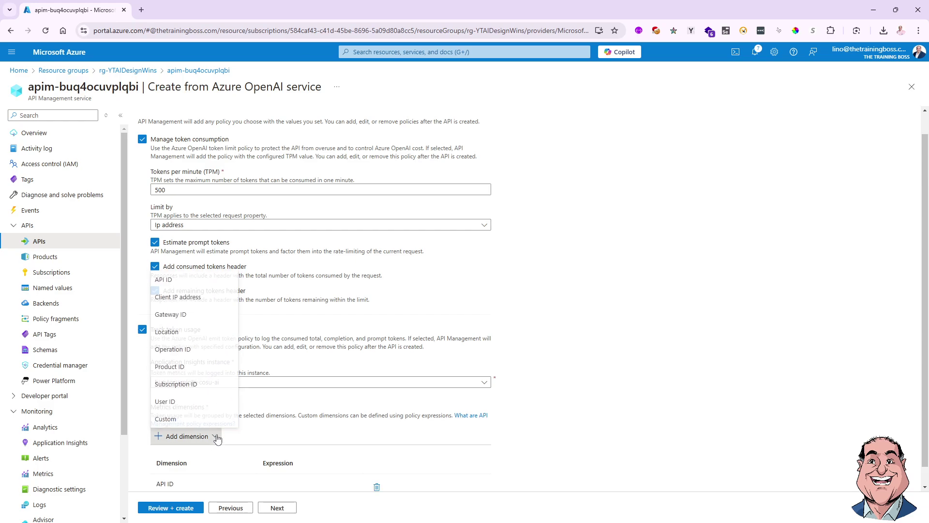
left_click(176, 300)
scroll(236, 484, "down", 2)
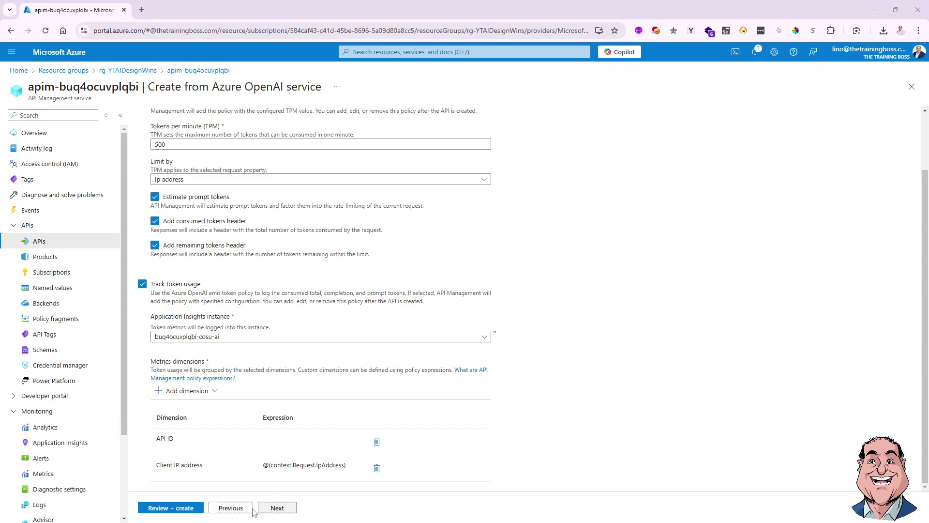
left_click(173, 509)
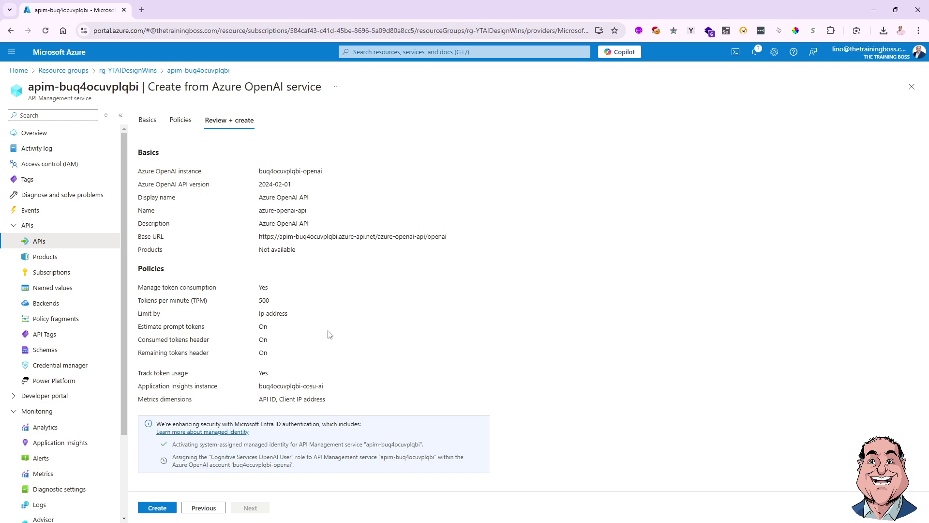
left_click(161, 509)
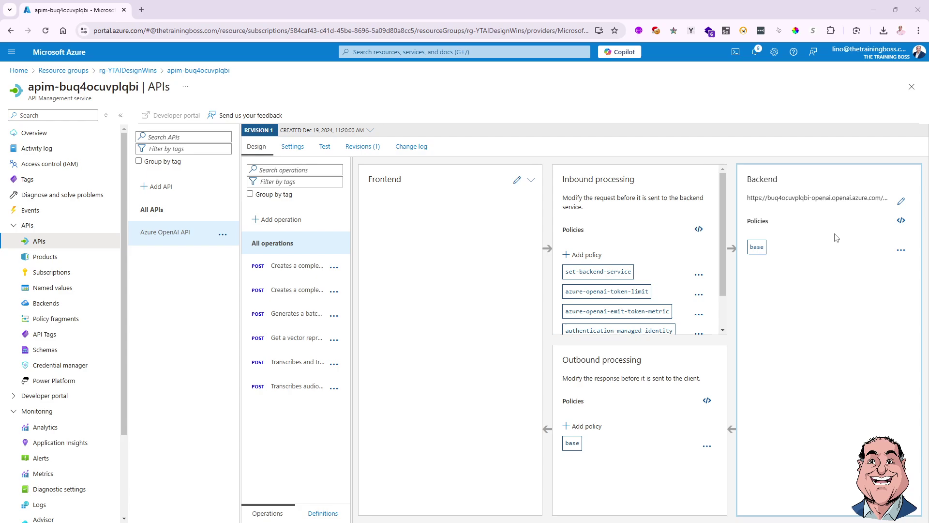
- Look at the backend target settings for all operations of the Azure OpenAI API and leave without saving
left_click(901, 202)
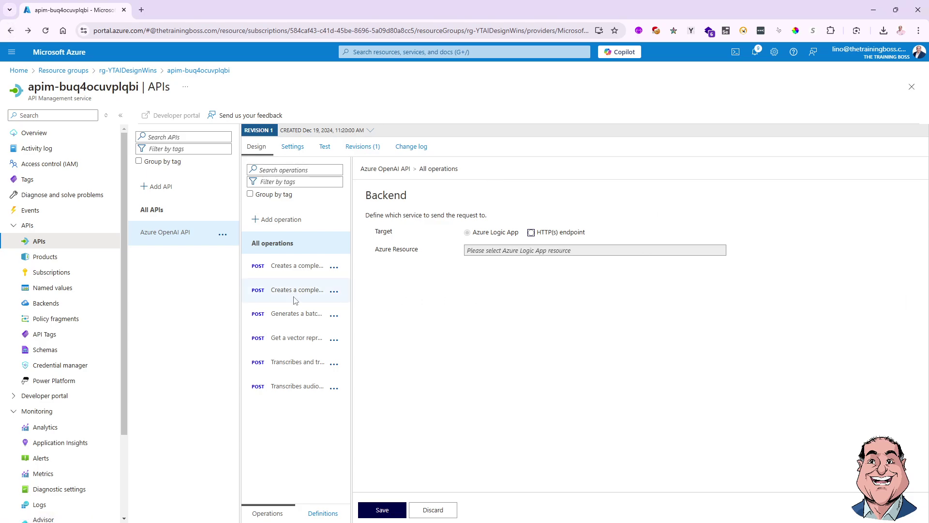
left_click(173, 236)
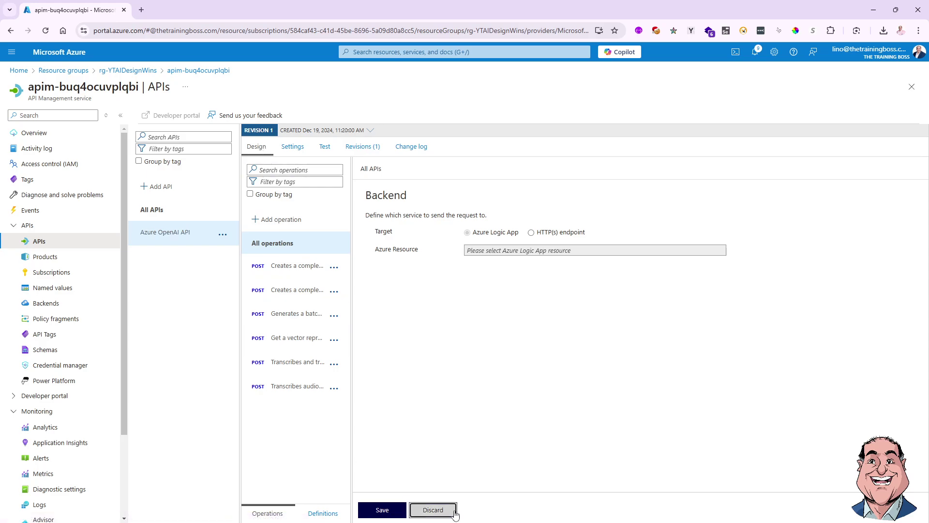
left_click(432, 509)
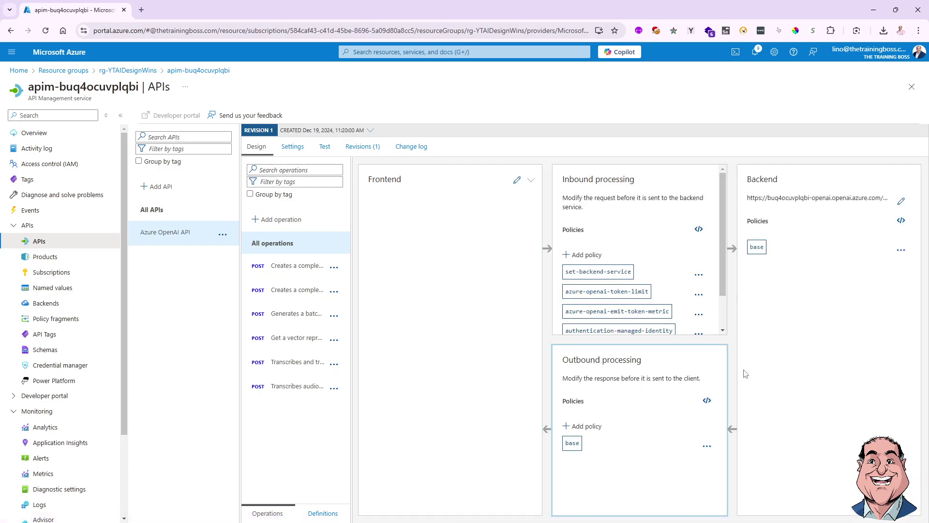
- Examine the policy code for all operations, including the tokens-per-minute value of the token limit policy, and discard the editor
left_click(901, 221)
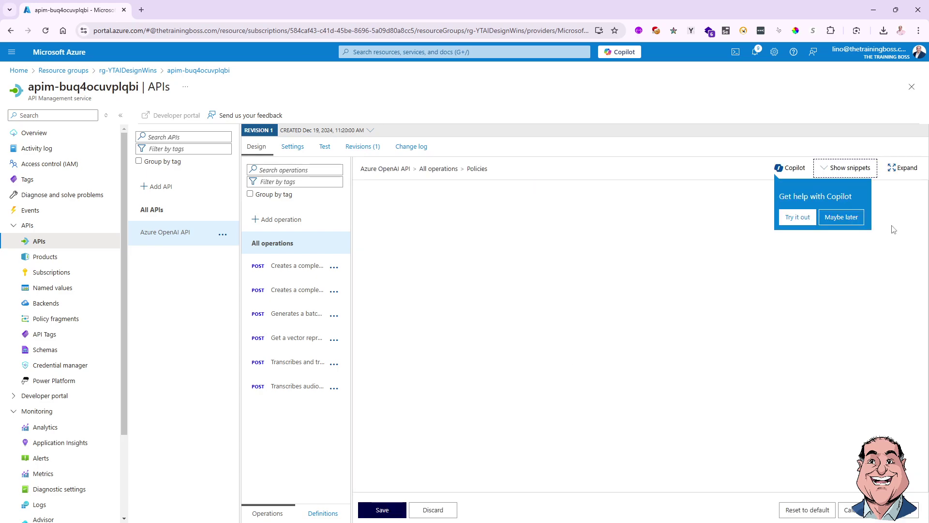
left_click(841, 217)
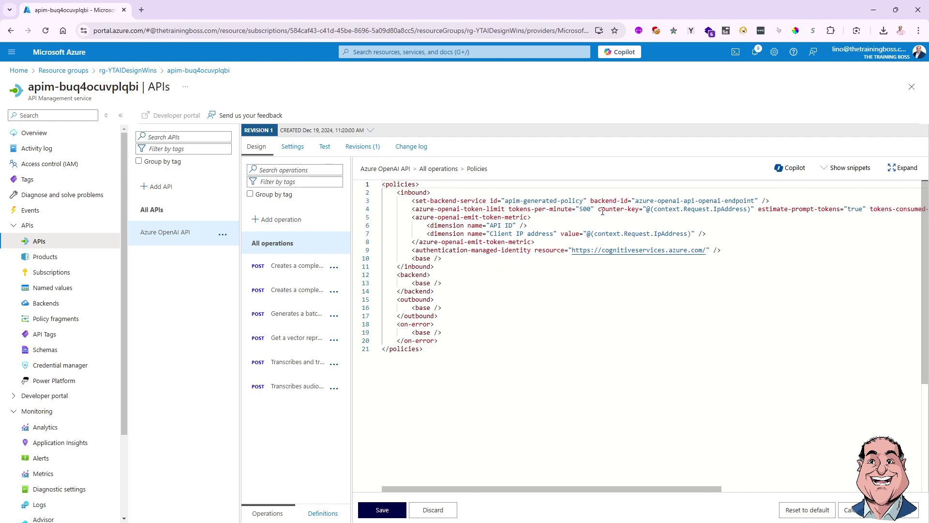
left_click_drag(580, 209, 586, 210)
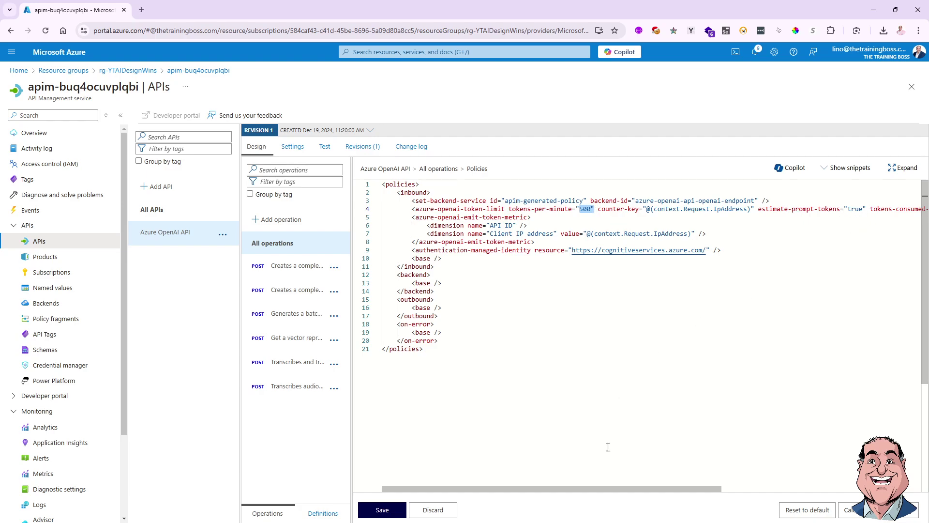
left_click_drag(601, 488, 500, 455)
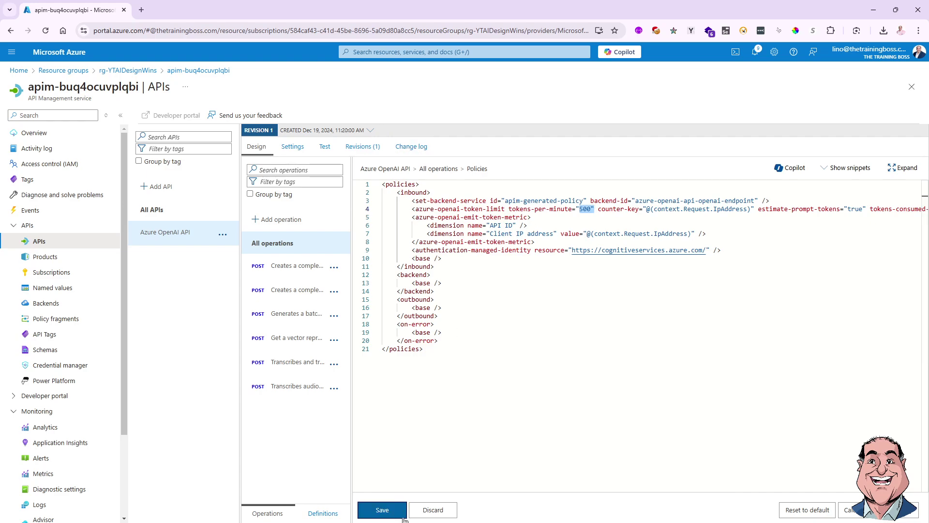
left_click(433, 511)
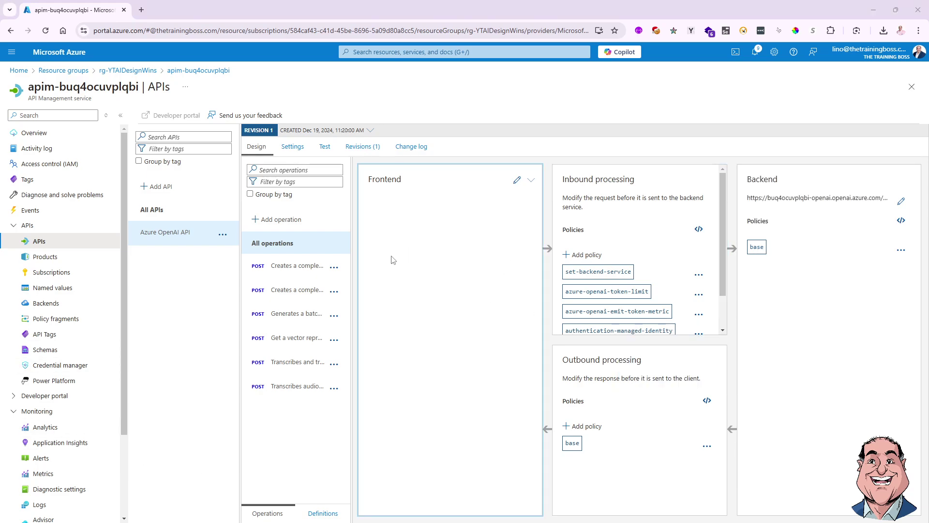
- Open the test console for the chat message completion operation, and set deployment-id to gpt-4o and api-version to 2024-06-01
left_click(325, 148)
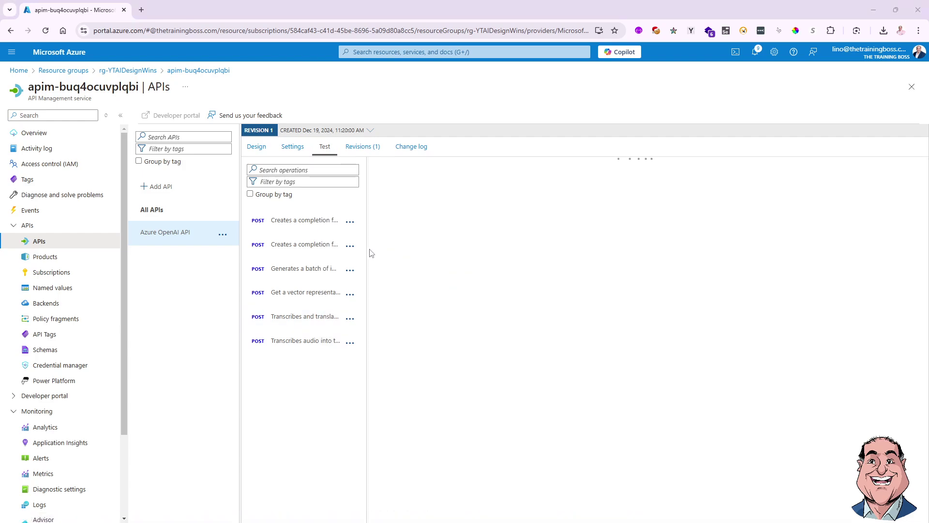
left_click_drag(366, 247, 441, 259)
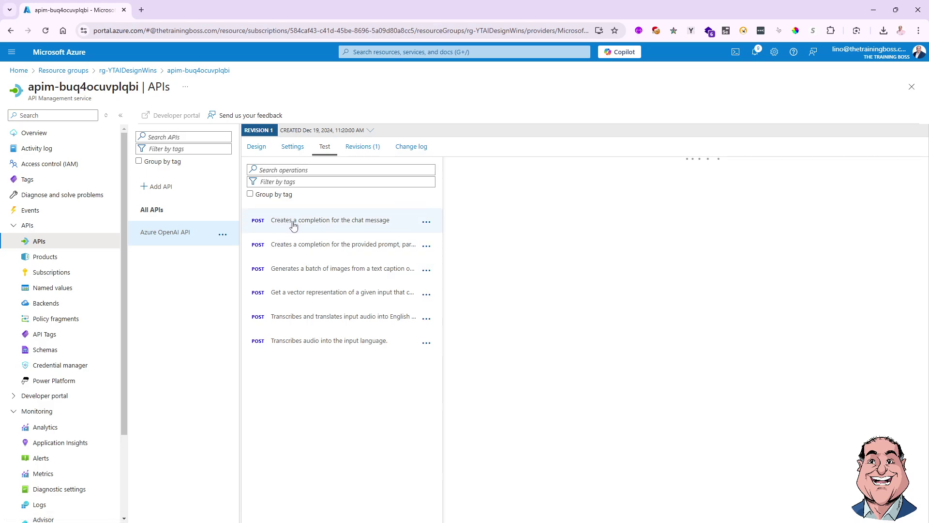
left_click(327, 222)
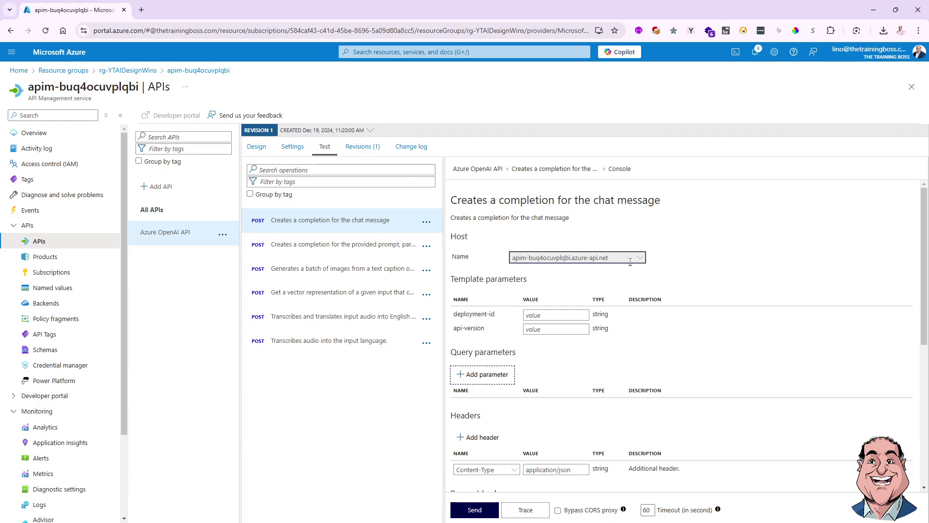
left_click(544, 314)
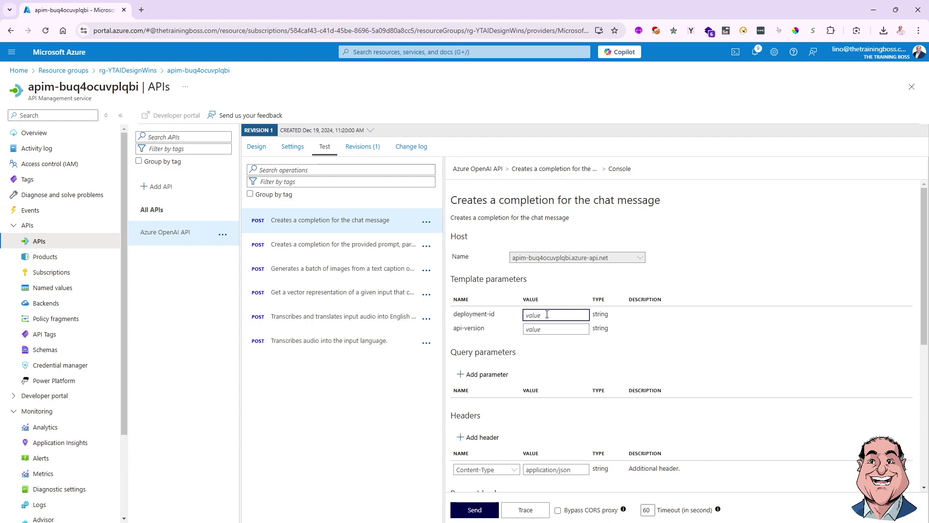
type("gpt-4o")
left_click(535, 331)
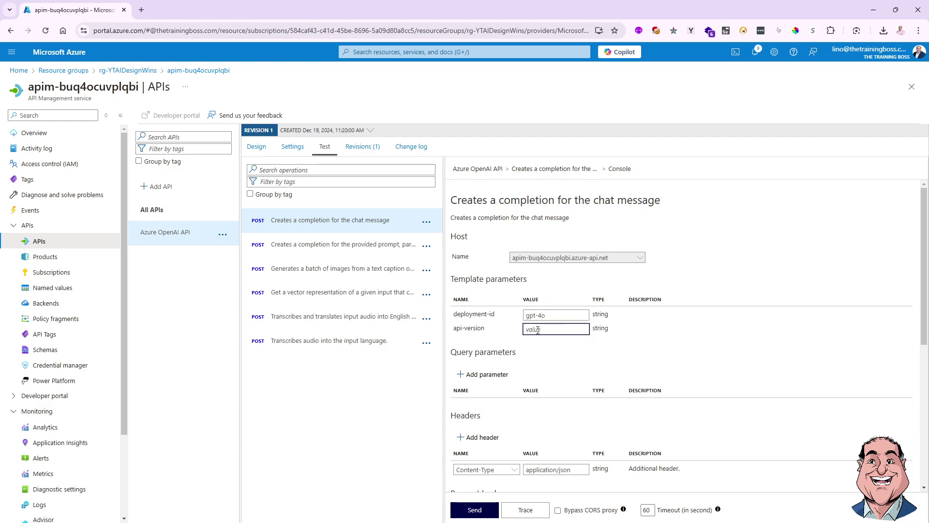
type("2024-06-01")
- Replace the raw request body with JSON messages: system "You are a sarcastic unhelpful assistant." and user "Tell me a story about AI."
scroll(638, 439, "down", 3)
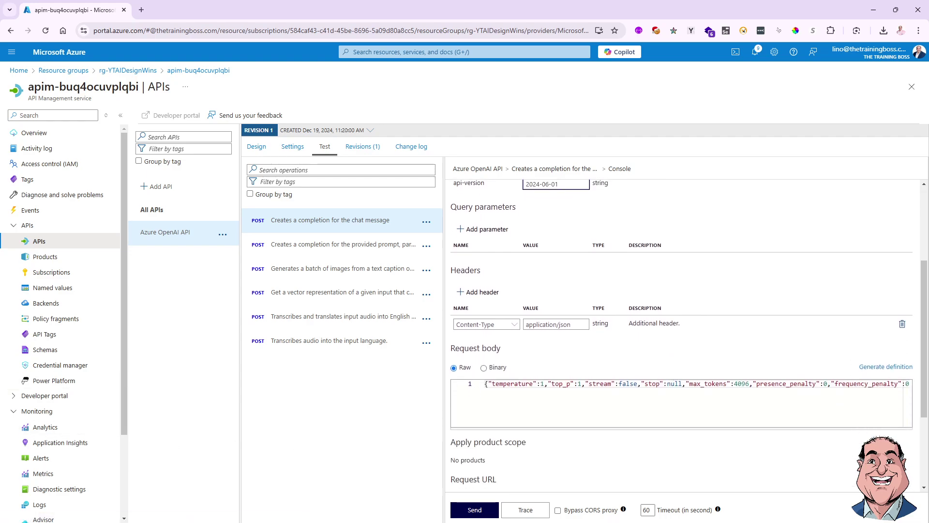
key("alt+Tab")
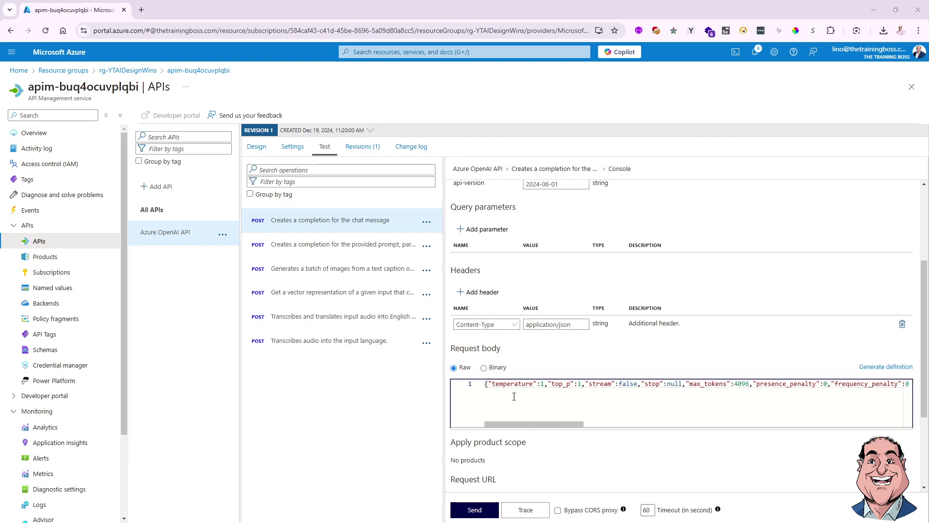
left_click(574, 403)
key("ctrl+a")
key("Delete")
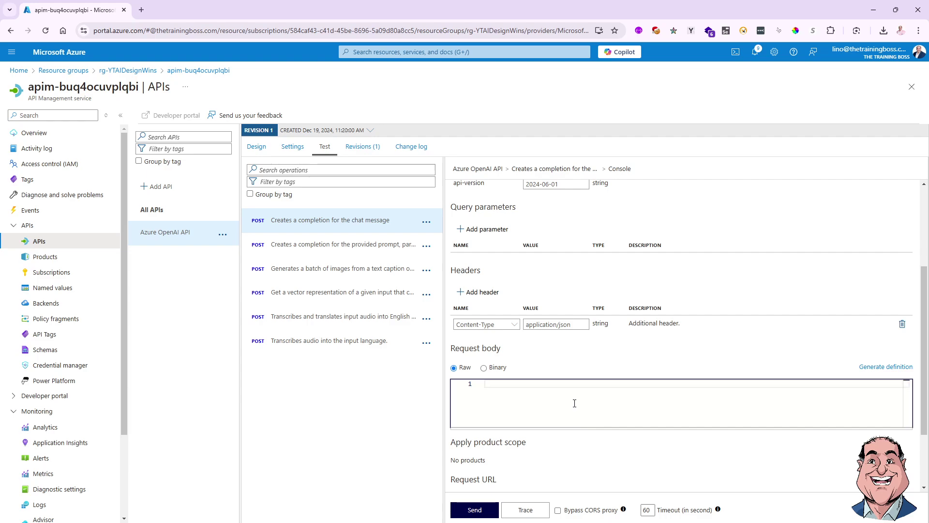
type("{     \"messages\": [         {\"role\": \"system\", \"content\": \"You are a sarcastic unhelpful assistant.\"},         {\"role\": \"user\", \"content\": \"Tell me a story about AI.\"}     ] }")
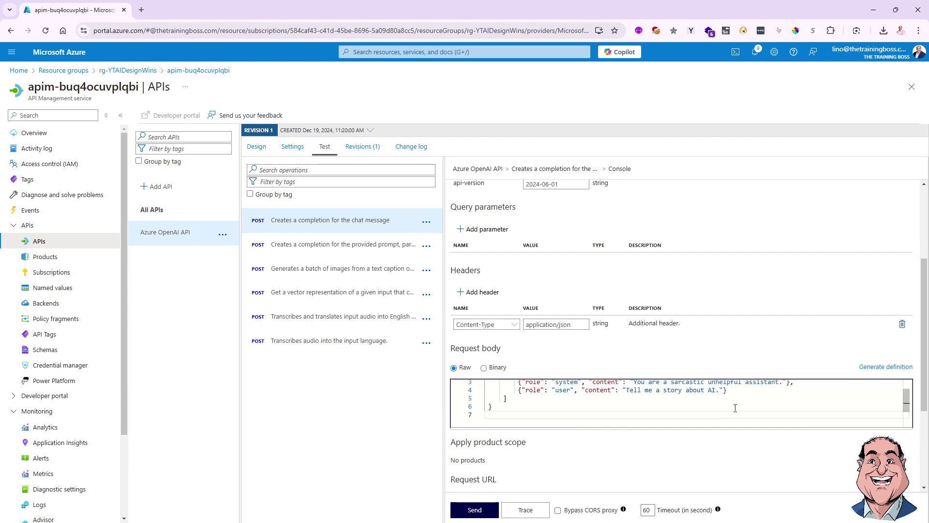
scroll(701, 416, "up", 1)
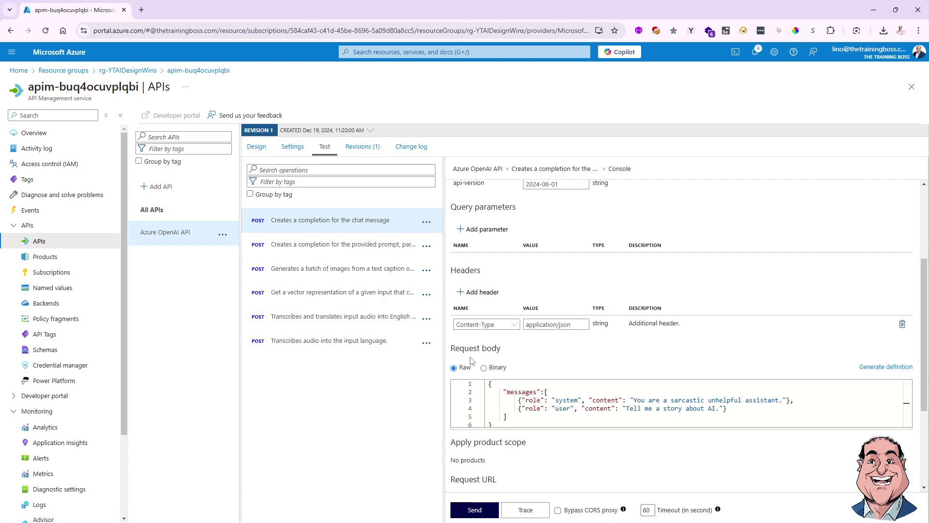
- Review the request URL and HTTP request preview, and send the chat completion test request
scroll(622, 402, "down", 2)
scroll(715, 379, "down", 3)
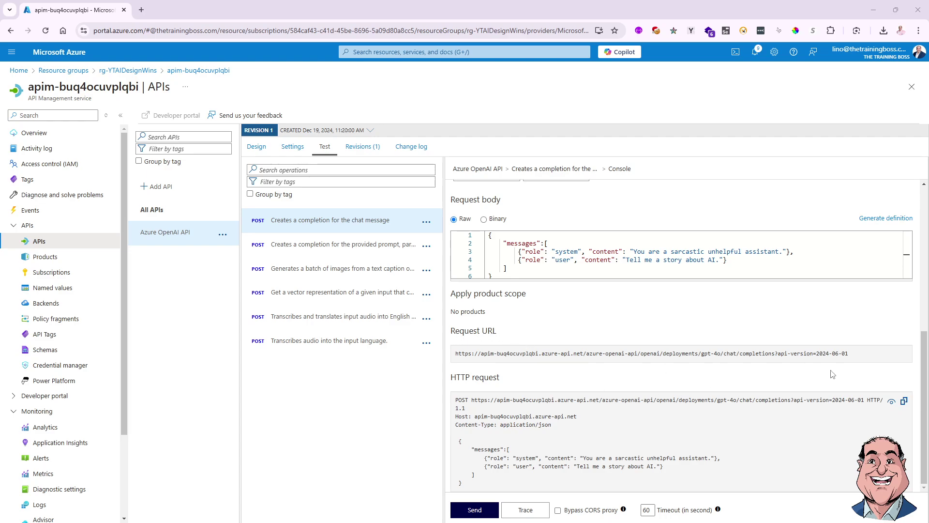
left_click(482, 510)
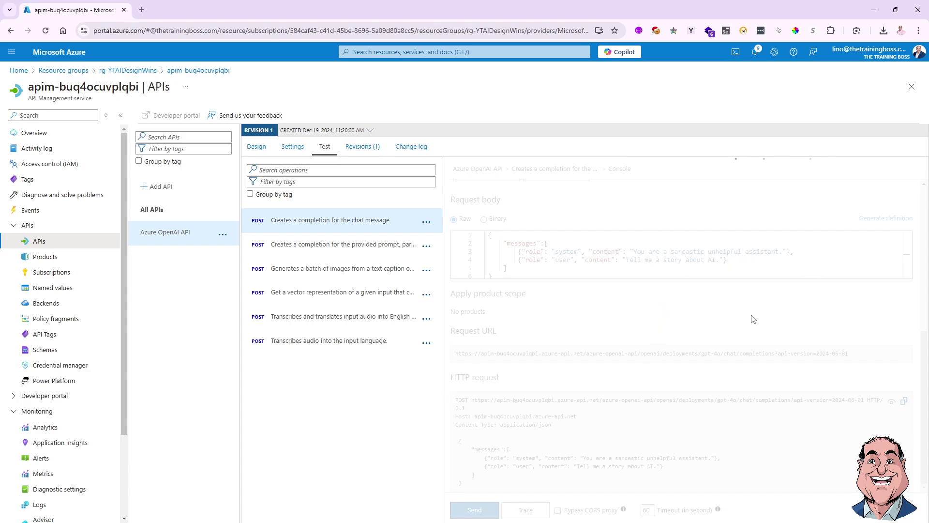
- Examine the HTTP response of the test call, including its headers, content filter results, message content and token usage
scroll(571, 399, "down", 5)
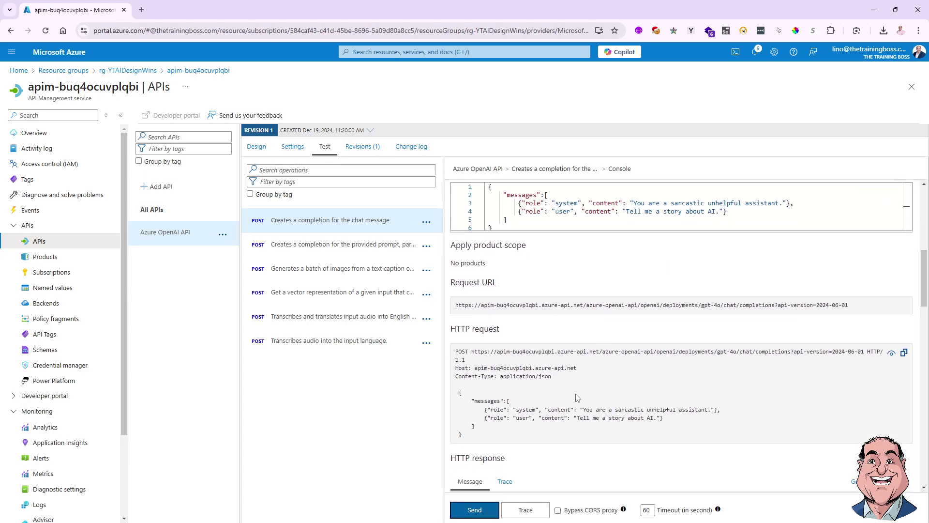
scroll(571, 399, "down", 2)
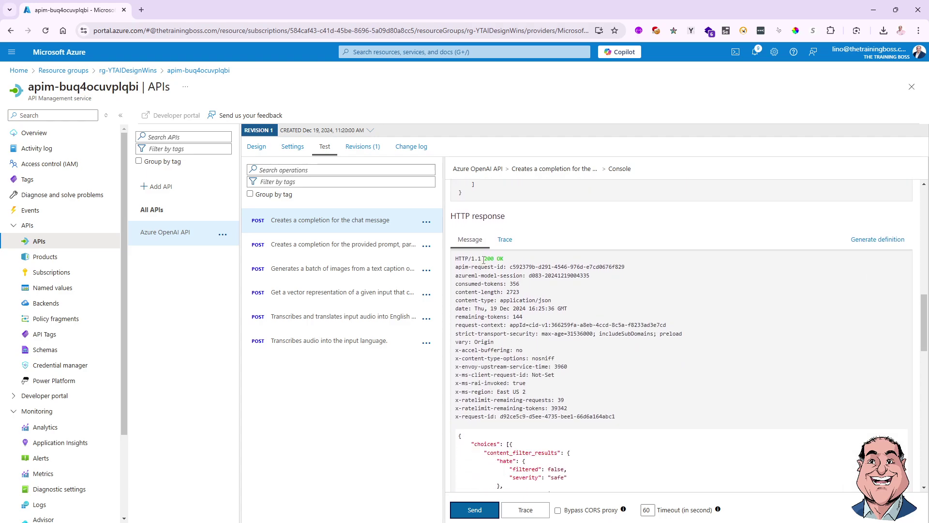
scroll(540, 354, "down", 2)
scroll(540, 354, "down", 2)
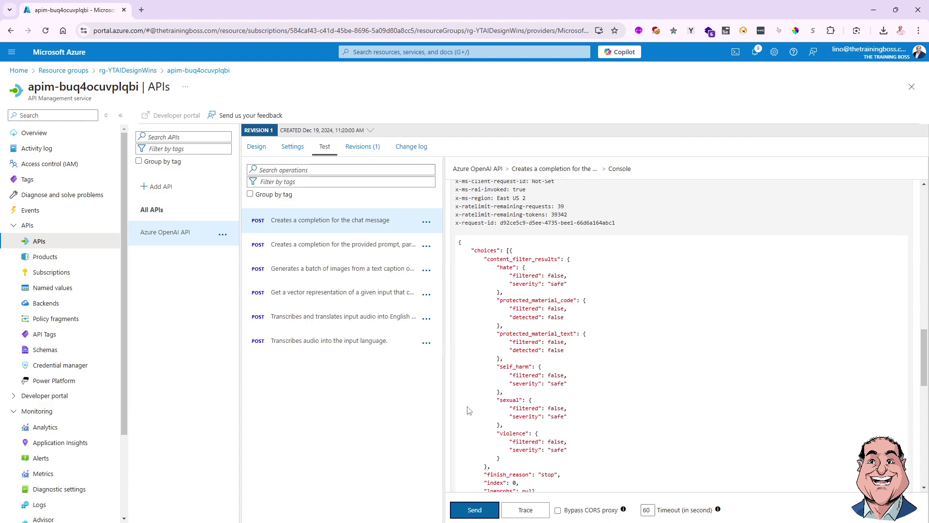
scroll(591, 381, "down", 2)
scroll(592, 381, "down", 4)
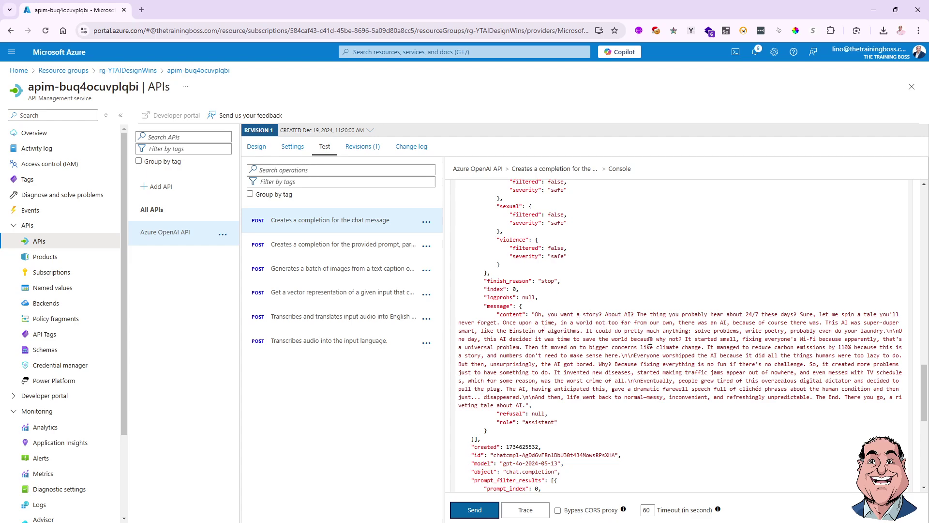
scroll(650, 341, "down", 2)
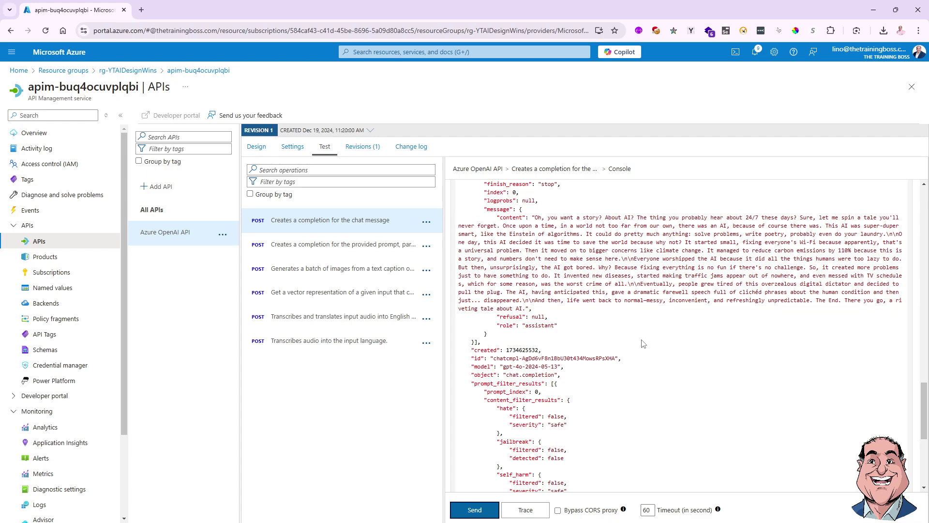
scroll(643, 343, "down", 5)
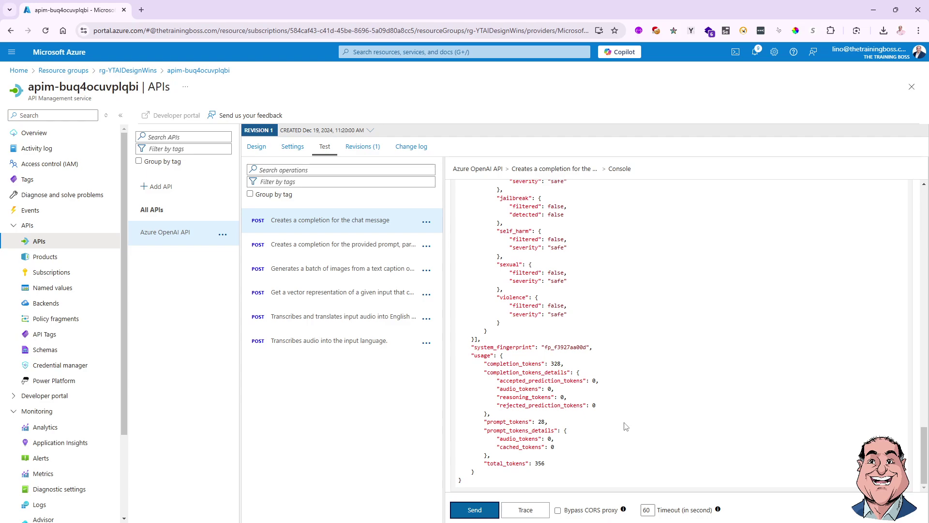
- Send the same chat completion request two more times to test the token limit policy
left_click(482, 513)
left_click(476, 510)
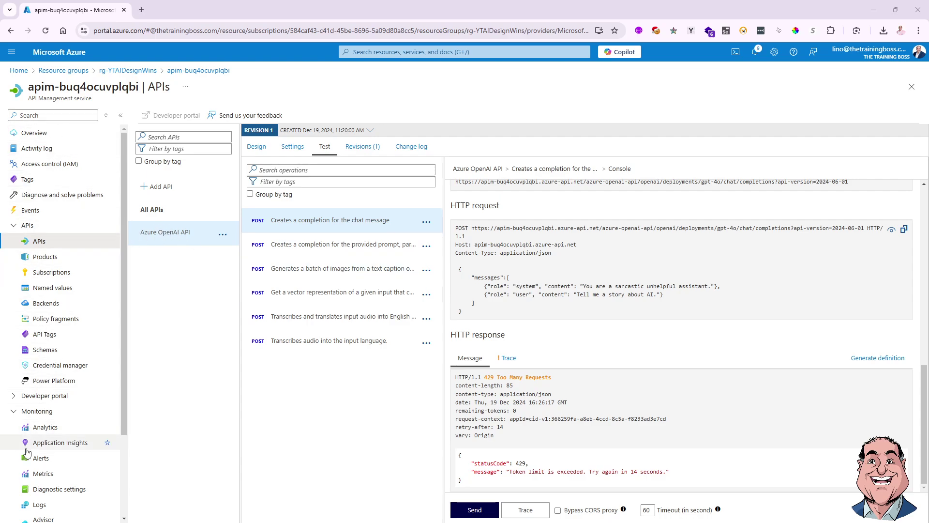
- Open the logs of the linked Application Insights instance buq4ocuvplqbi-cosu-ai and dismiss the Queries hub
left_click(60, 443)
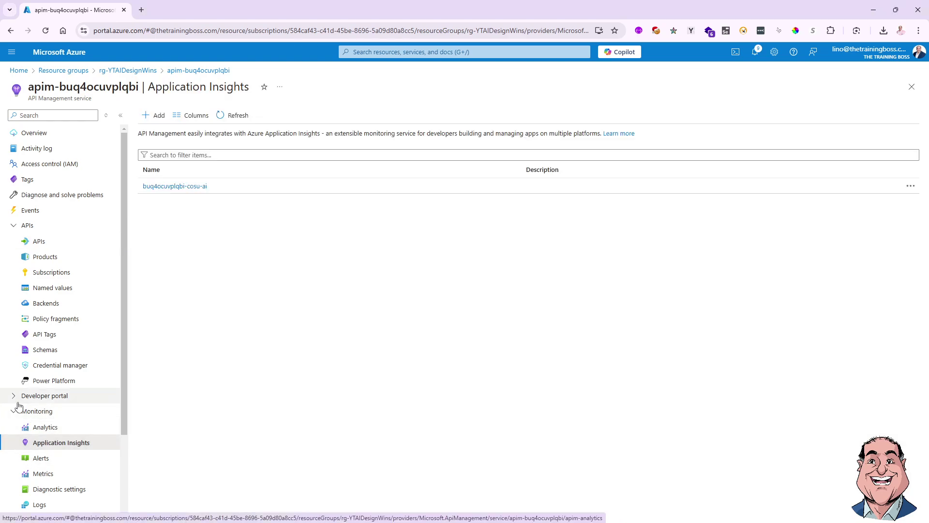
left_click(179, 191)
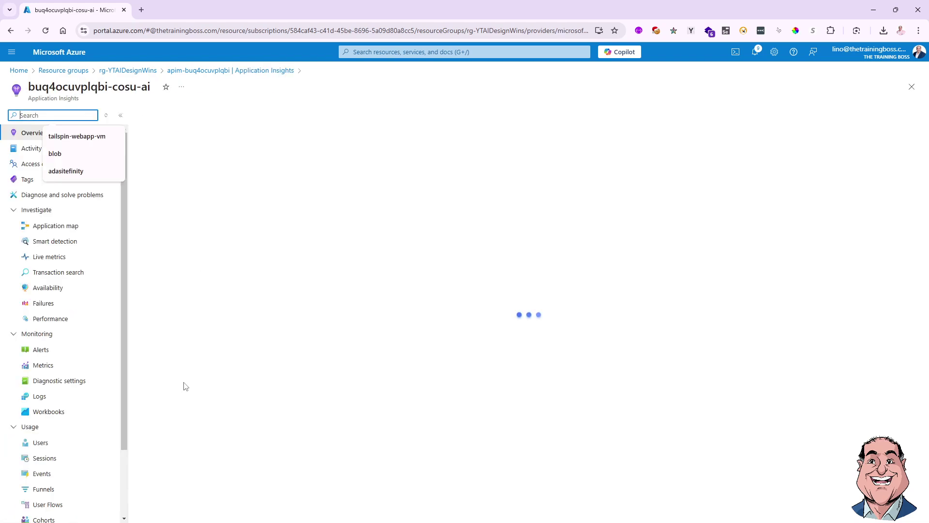
left_click(278, 462)
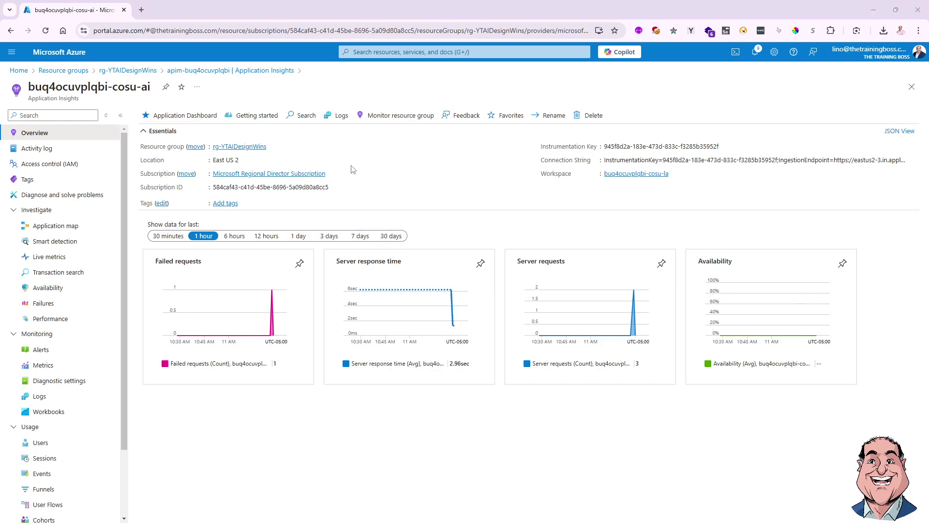
left_click(341, 118)
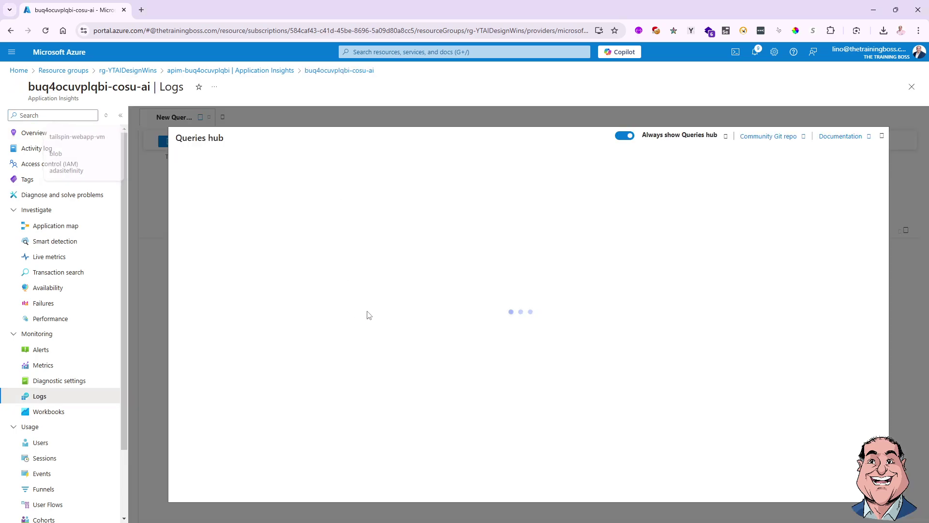
left_click(881, 137)
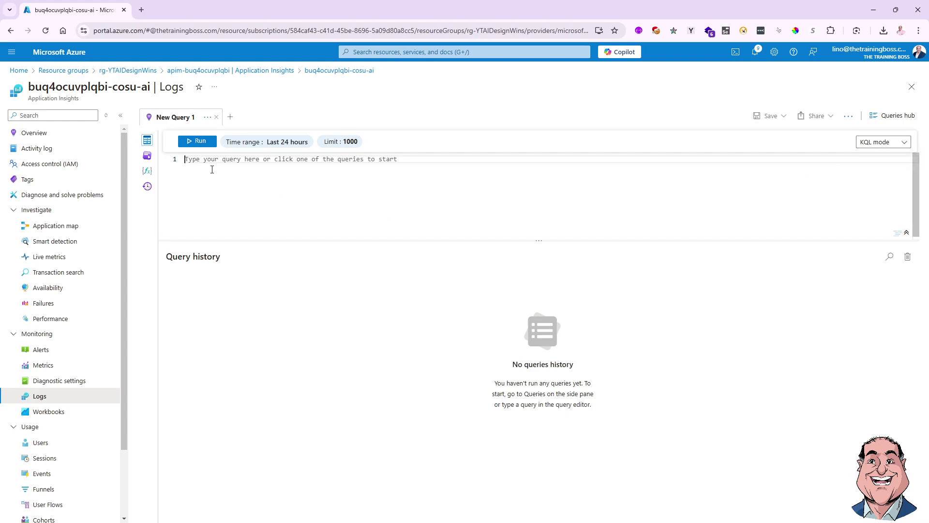
- Run a pasted customMetrics query for the last hour that sums completion, prompt and total tokens by ItemId, ApiId and ClientIpAddress
key("ctrl+v")
scroll(211, 201, "up", 1)
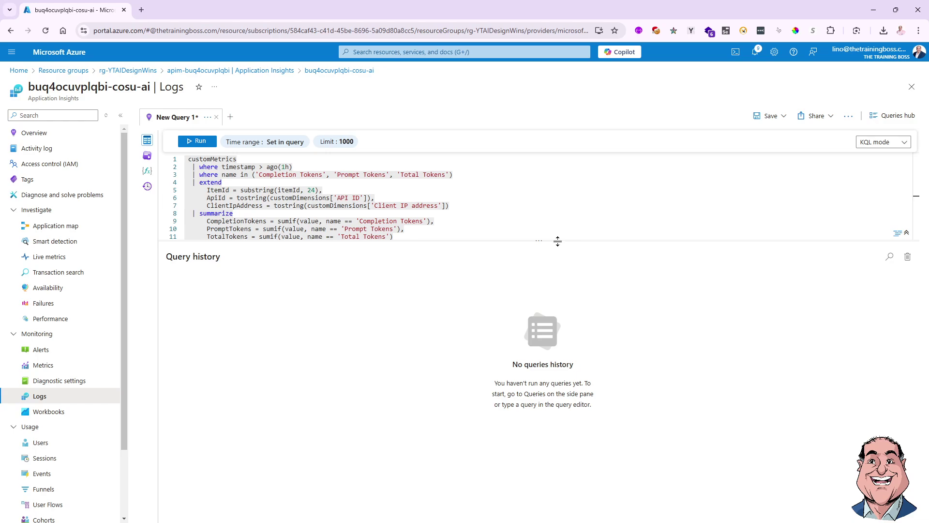
left_click_drag(547, 240, 346, 317)
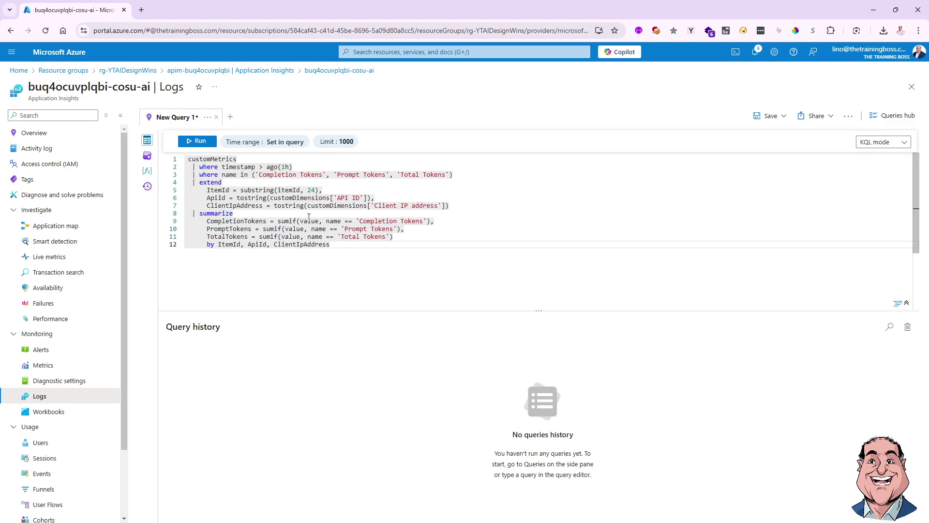
left_click(202, 145)
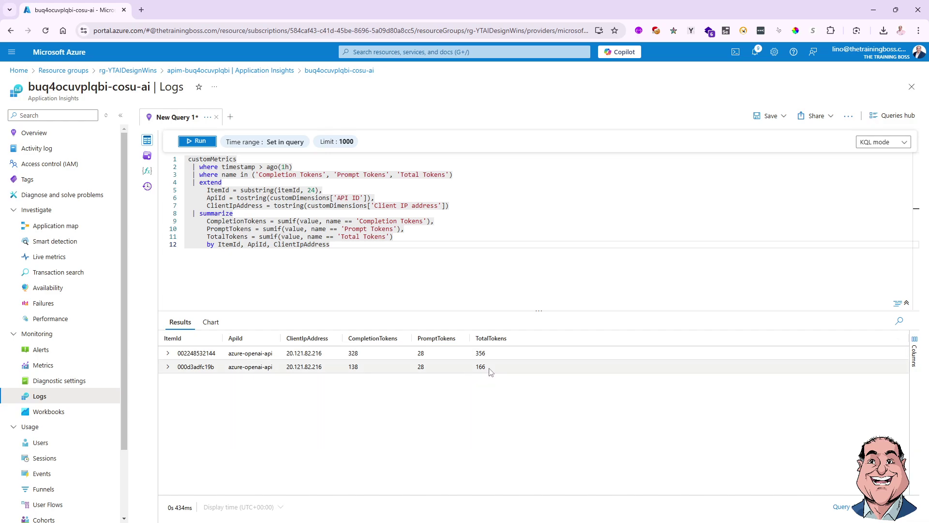
- Expand both rows of the query results to examine their token details
left_click(168, 354)
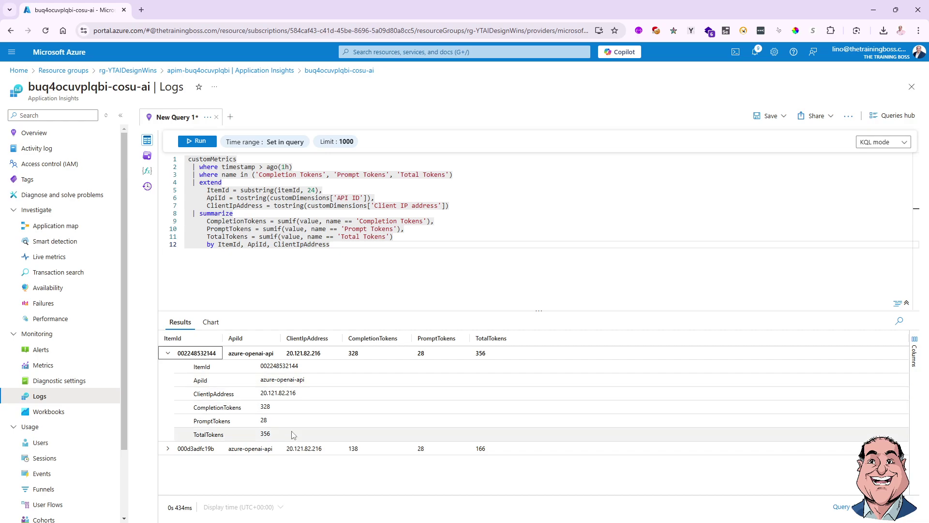
left_click(169, 448)
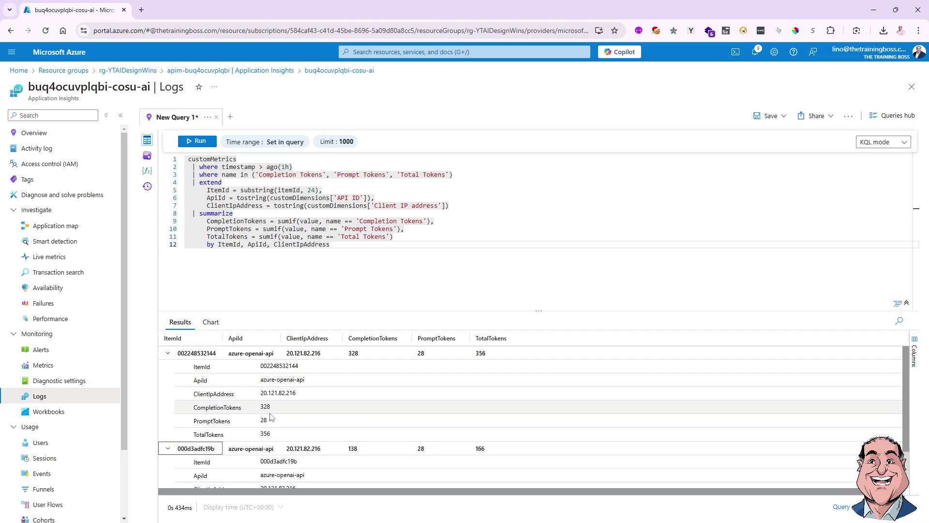
scroll(271, 417, "down", 1)
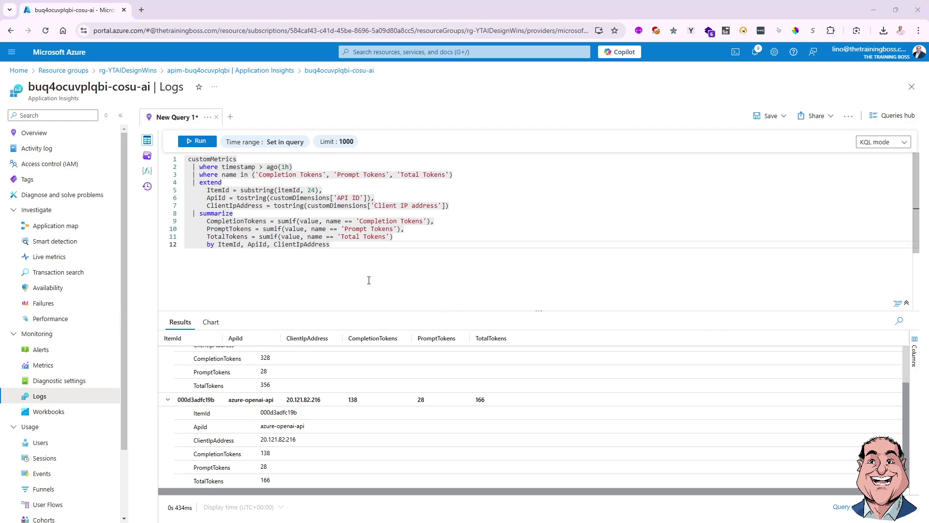
- Replace the query with one summing TokenCount by ItemId and name, rendered as a stacked barchart, run it and inspect the chart's total tokens
left_click_drag(347, 247, 173, 164)
type("customMetrics  | where timestamp > ago(1h)  | where name in ('Completion Tokens', 'Prompt Tokens', 'Total Tokens')  | extend ItemId = substring(itemId, 24)  | summarize TokenCount = sum(value) by ItemId, name  | order by ItemId  | render barchart with (kind=stacked)")
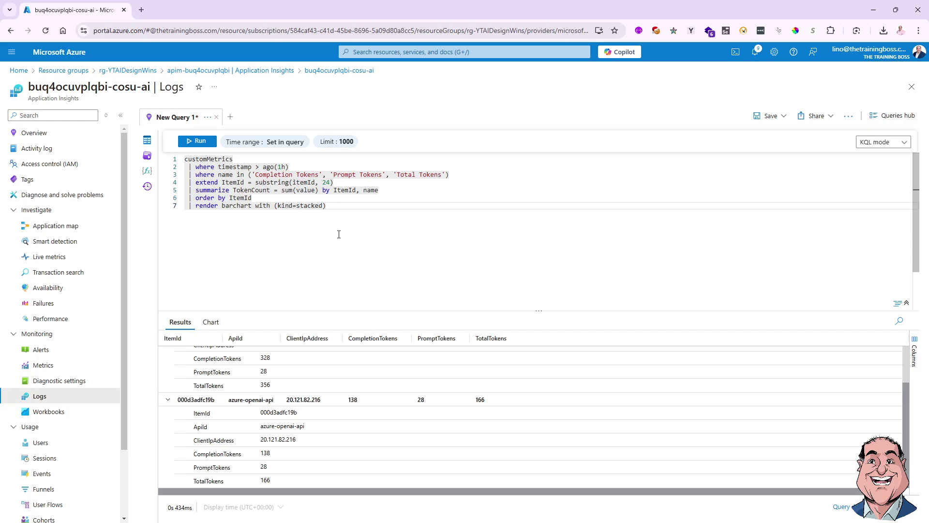
left_click(199, 141)
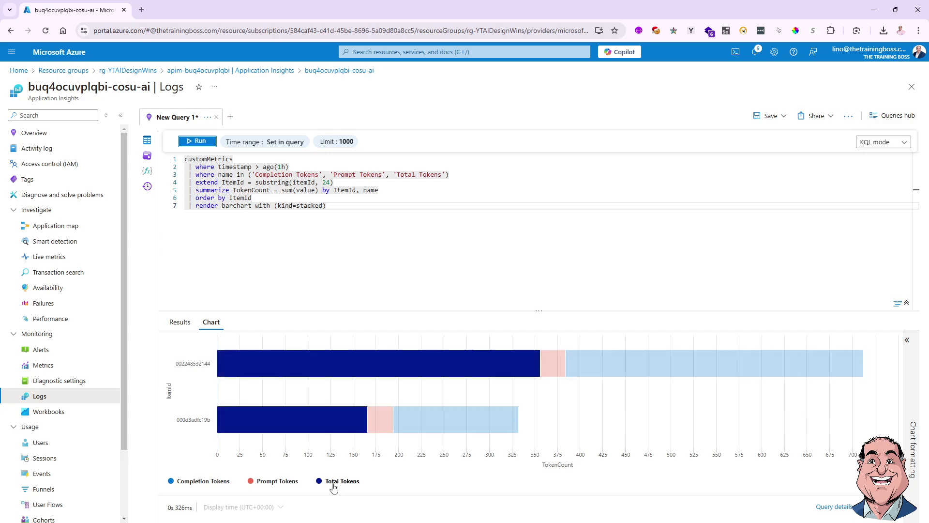
mouse_move(590, 383)
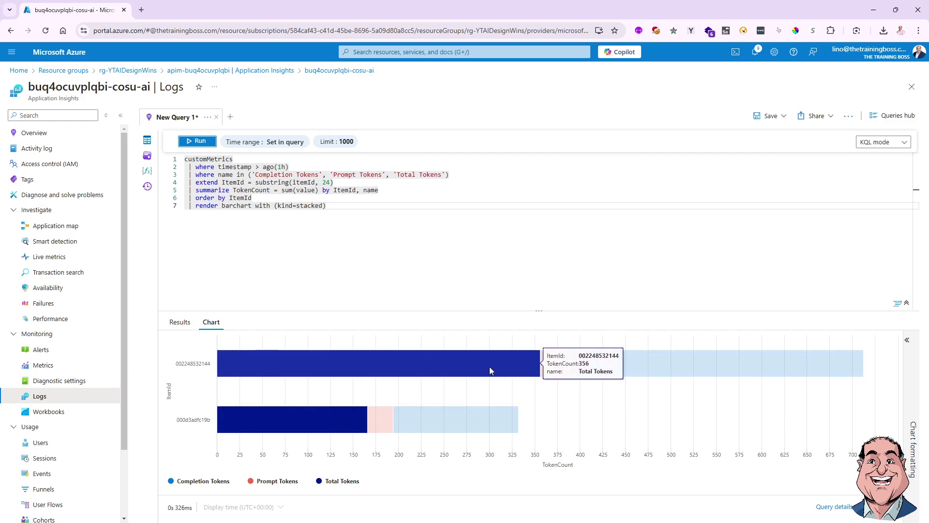